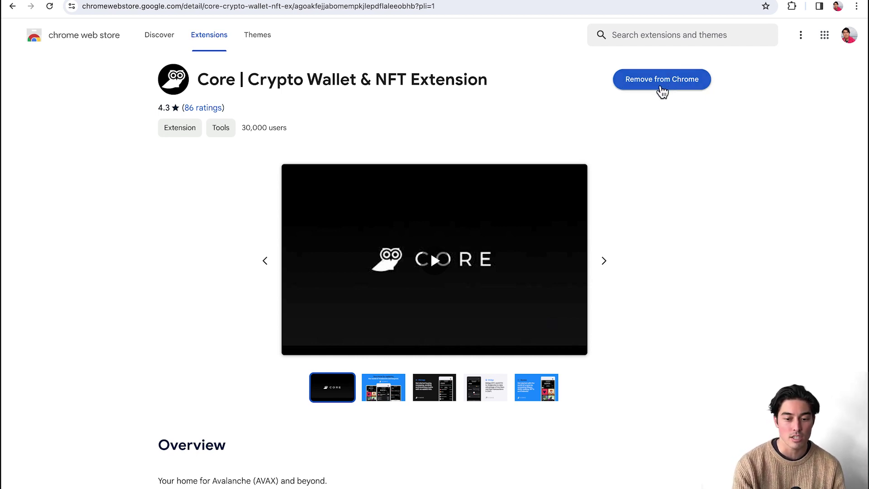
# - Open the Core wallet extension from Chrome's installed extensions list
pyautogui.click(792, 7)
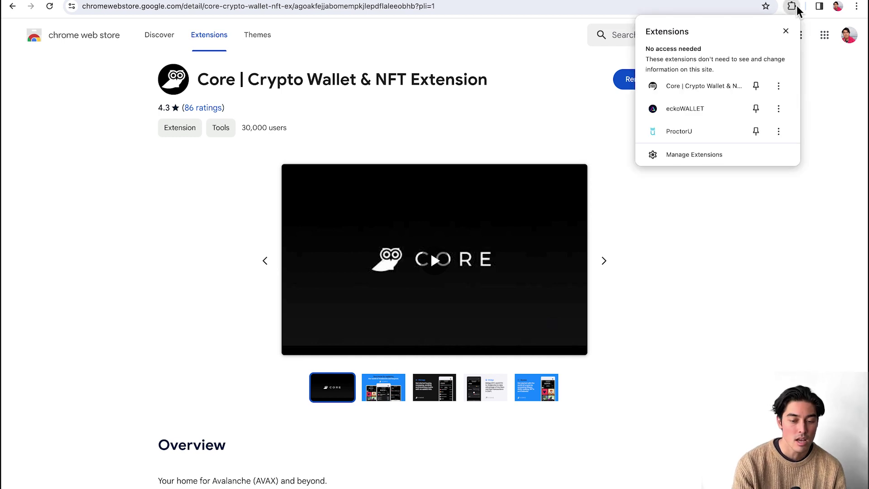
pyautogui.click(698, 85)
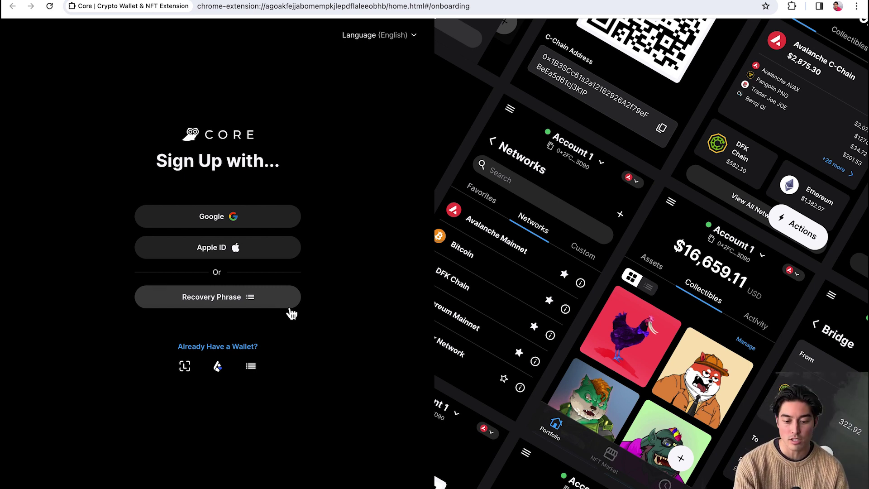
# - Choose to import an existing wallet using its recovery phrase
pyautogui.click(221, 346)
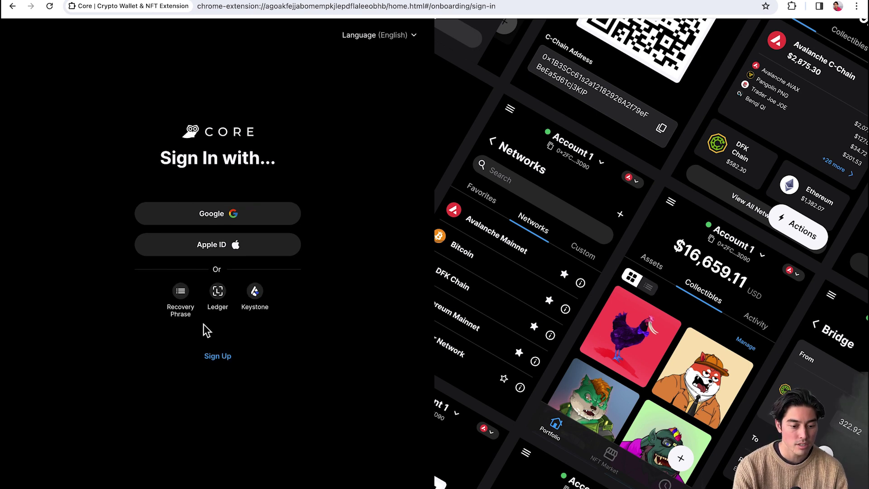
pyautogui.click(181, 294)
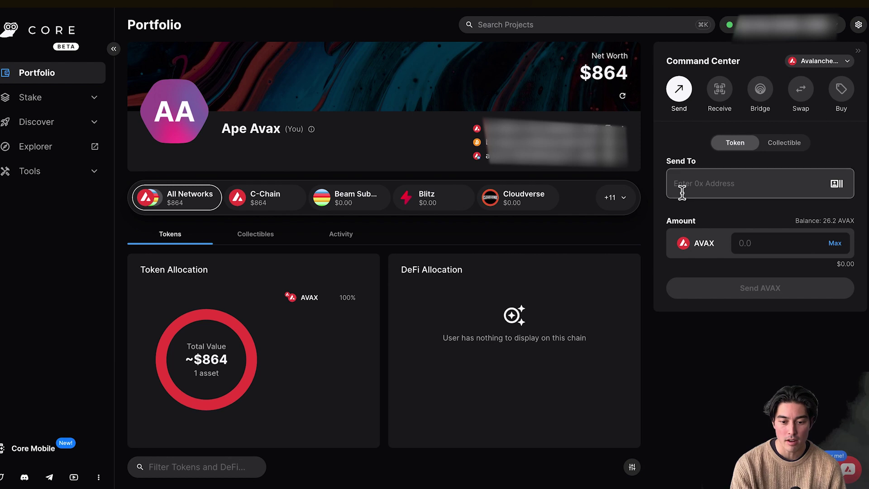
# - Open the swap form and pick USD Coin (USDC) as the token to receive
pyautogui.click(689, 98)
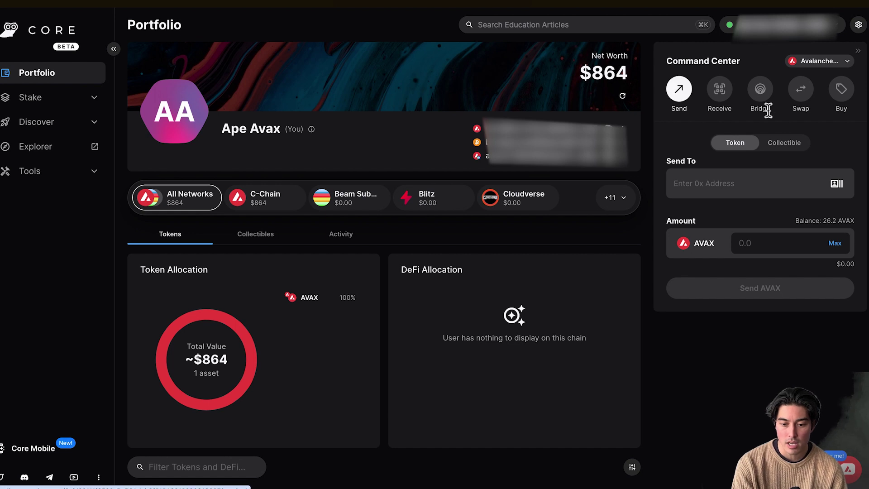
pyautogui.click(807, 102)
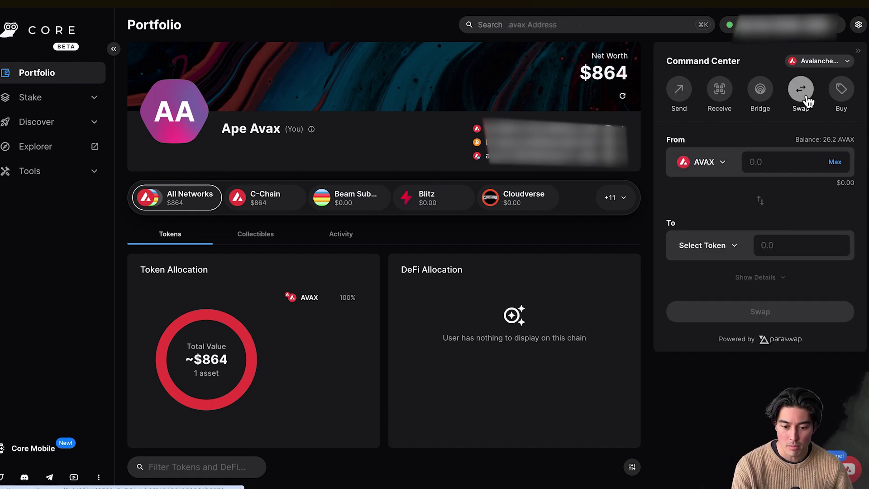
pyautogui.click(717, 245)
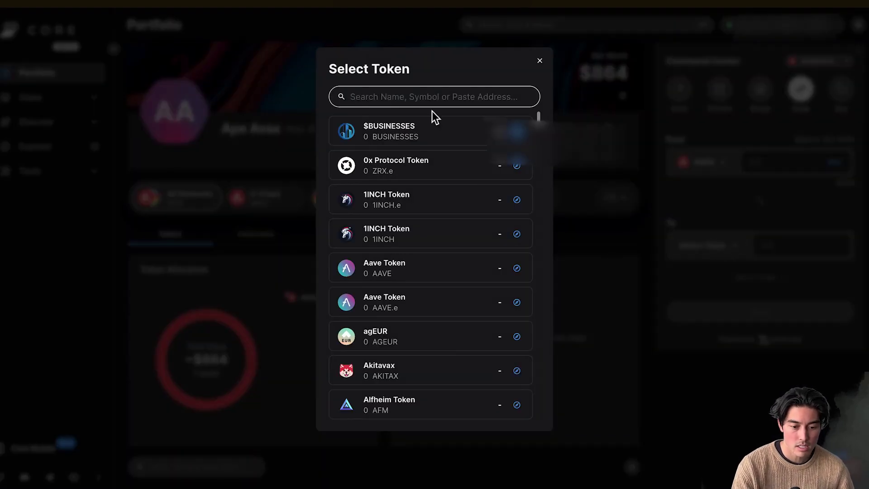
pyautogui.write('usdc')
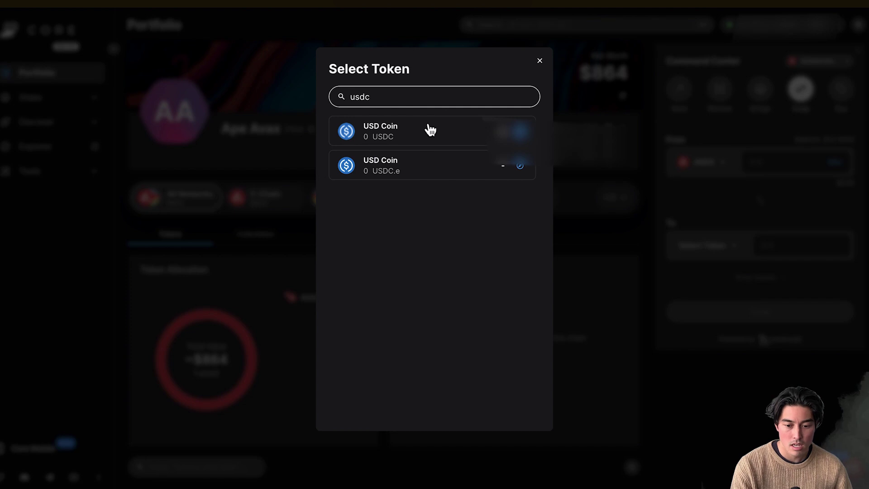
pyautogui.click(417, 136)
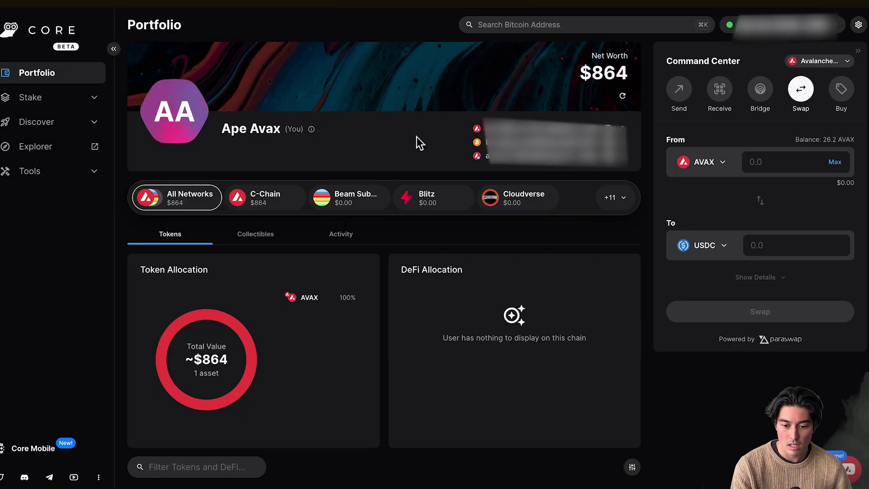
# - Enter 0.2 AVAX as the amount to swap, quoting about 6.58 USDC
pyautogui.click(799, 161)
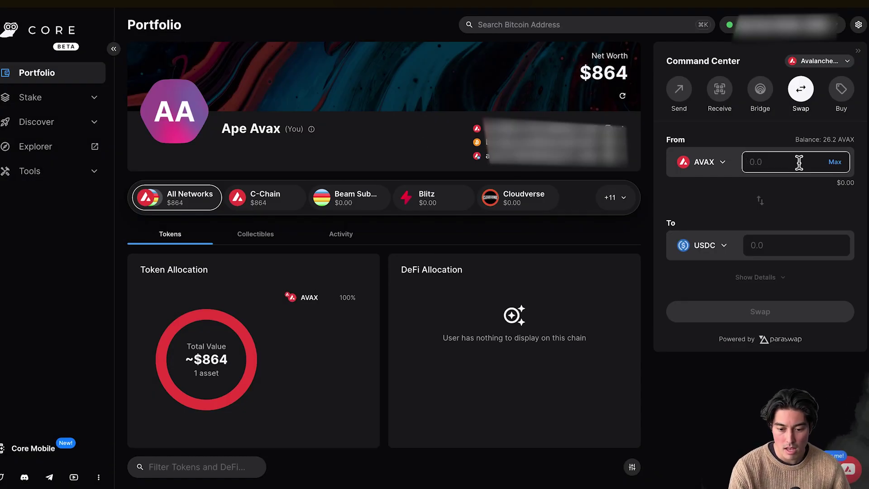
pyautogui.write('.3')
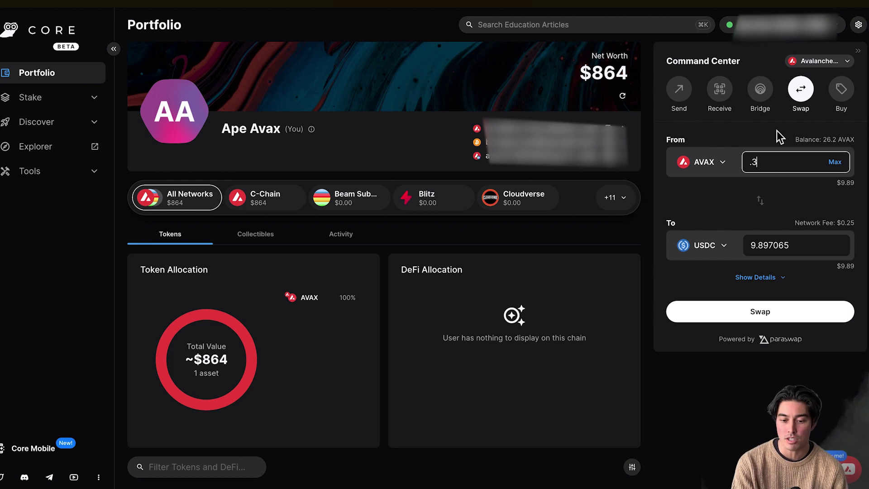
pyautogui.press('BackSpace')
pyautogui.write('2')
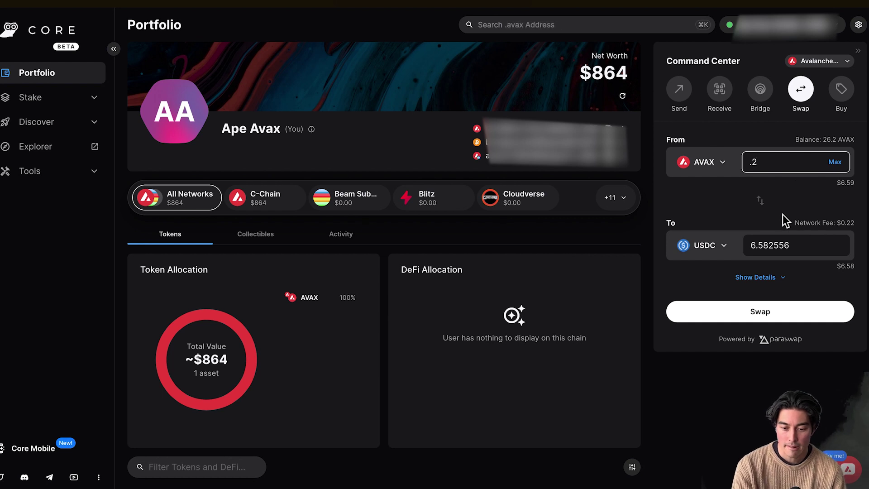
# - Submit and approve the 0.2 AVAX swap, then check the new 6.5826 USDC balance
pyautogui.click(760, 315)
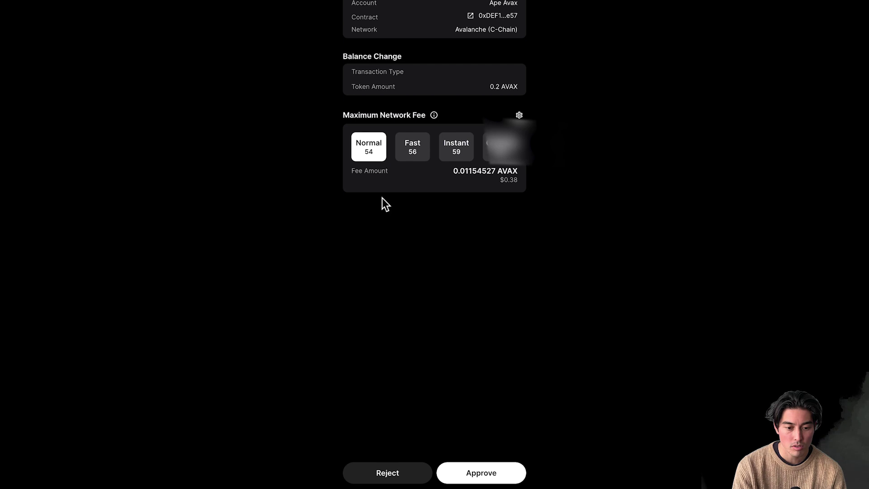
pyautogui.click(492, 474)
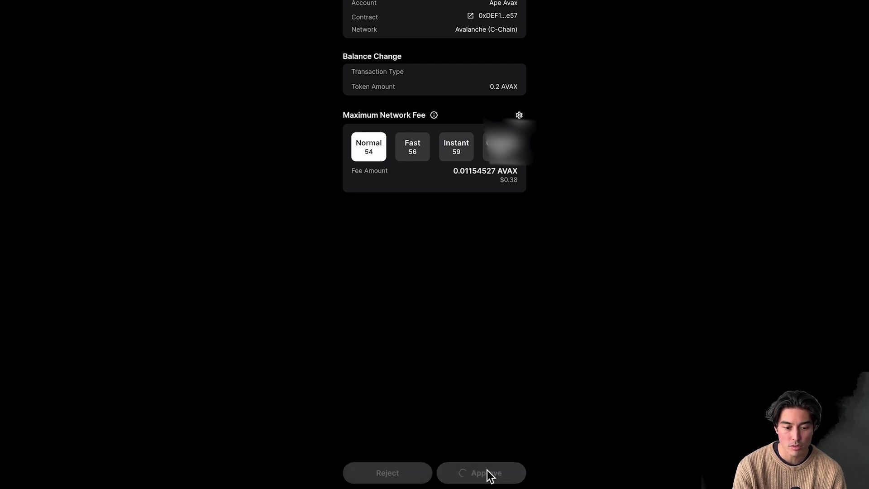
pyautogui.scroll(-3, 288, 292)
pyautogui.scroll(2, 288, 292)
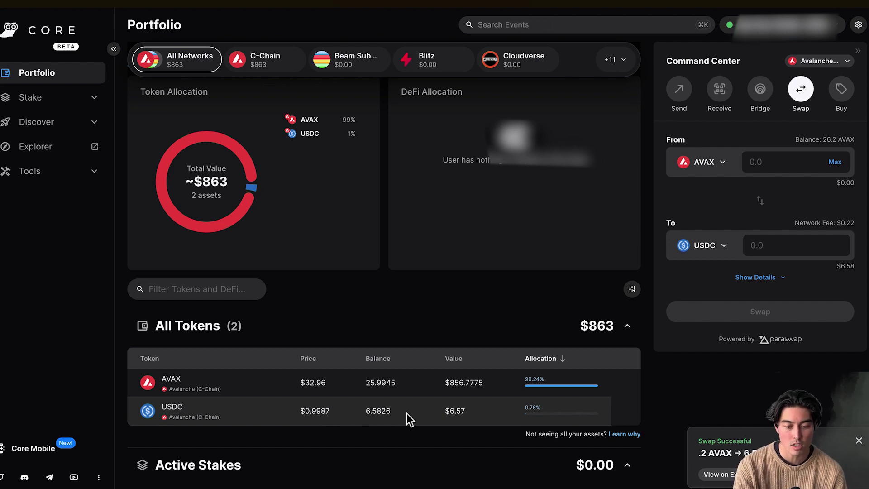
pyautogui.scroll(4, 401, 416)
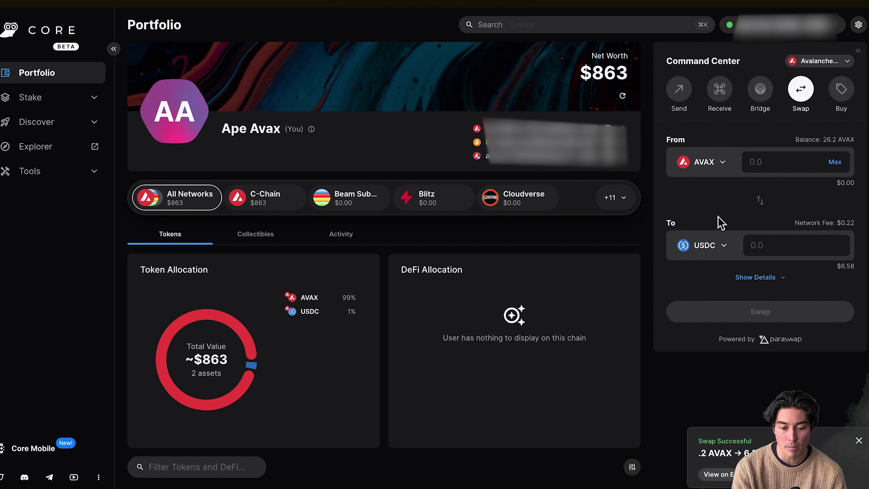
# - Scroll through the swappable token list past the chikn tokens, then close it
pyautogui.click(705, 245)
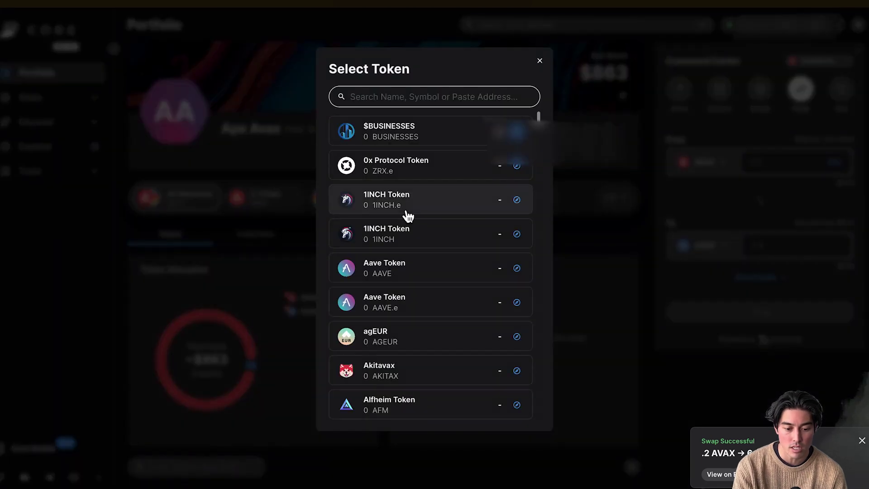
pyautogui.scroll(-4, 382, 221)
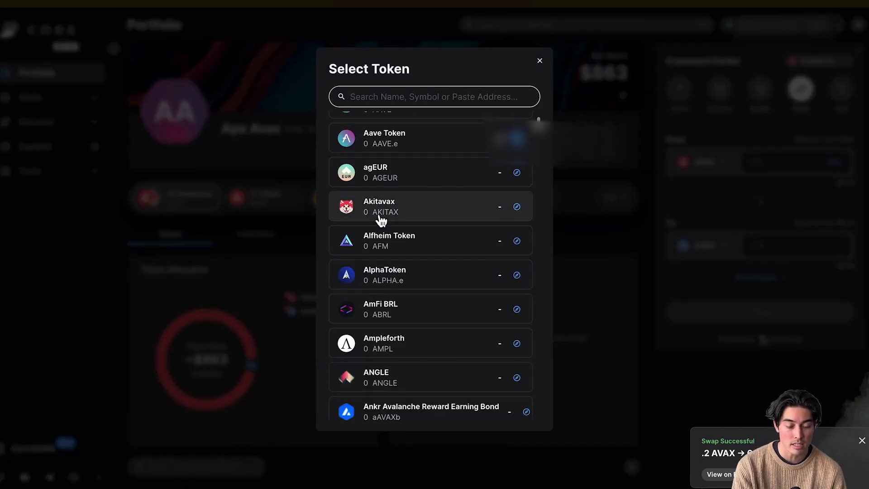
pyautogui.scroll(-4, 381, 220)
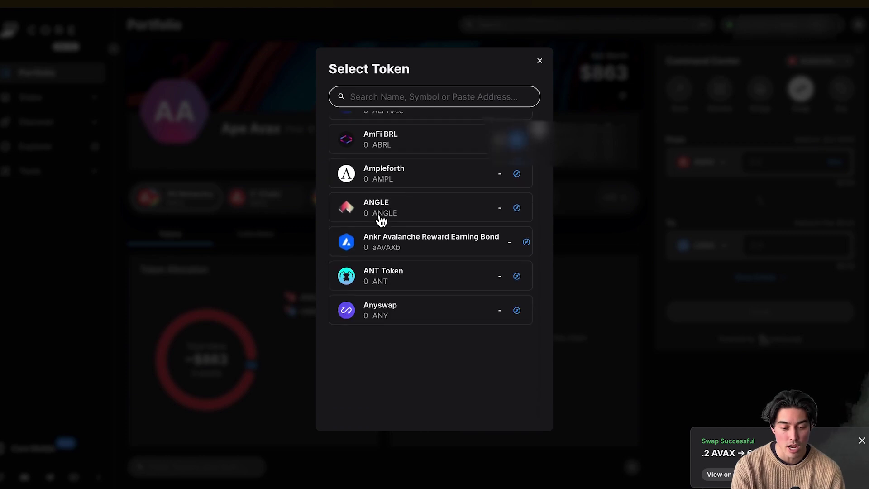
pyautogui.scroll(-1, 381, 221)
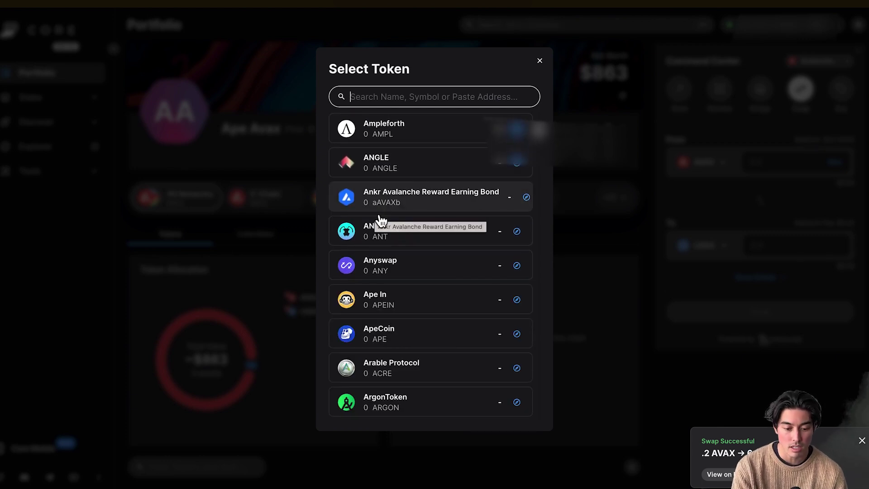
pyautogui.scroll(-8, 378, 215)
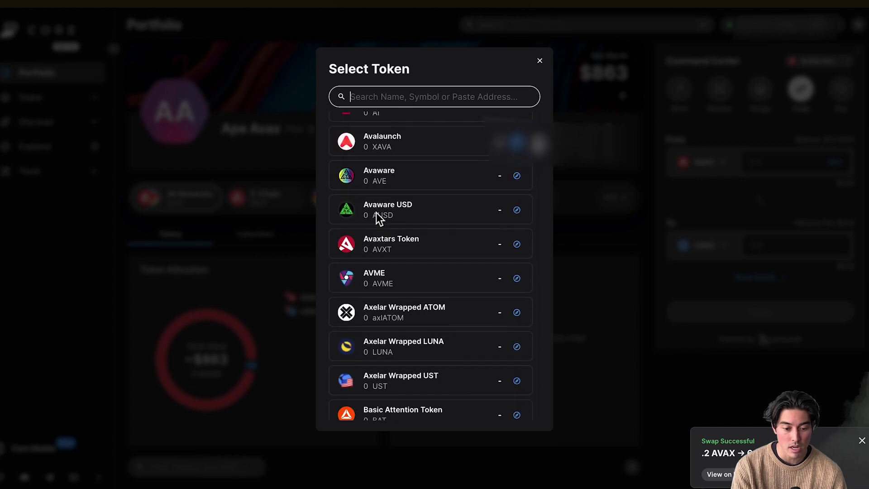
pyautogui.scroll(-3, 376, 212)
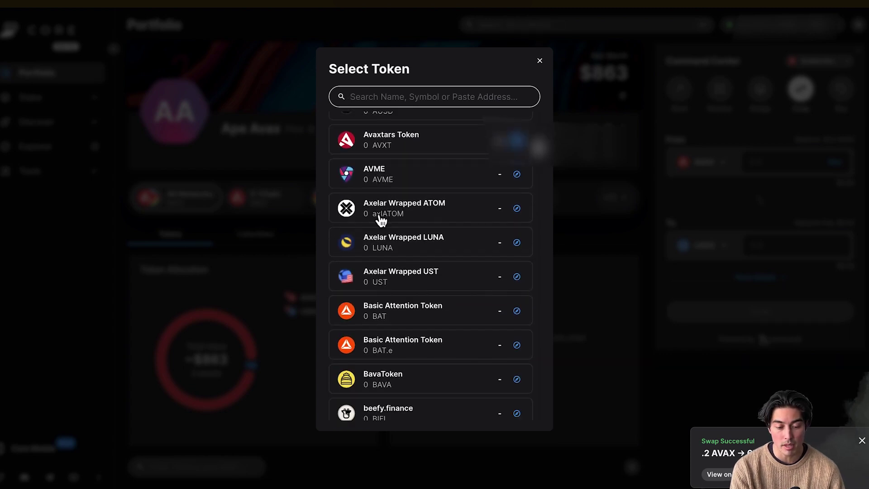
pyautogui.scroll(-3, 381, 220)
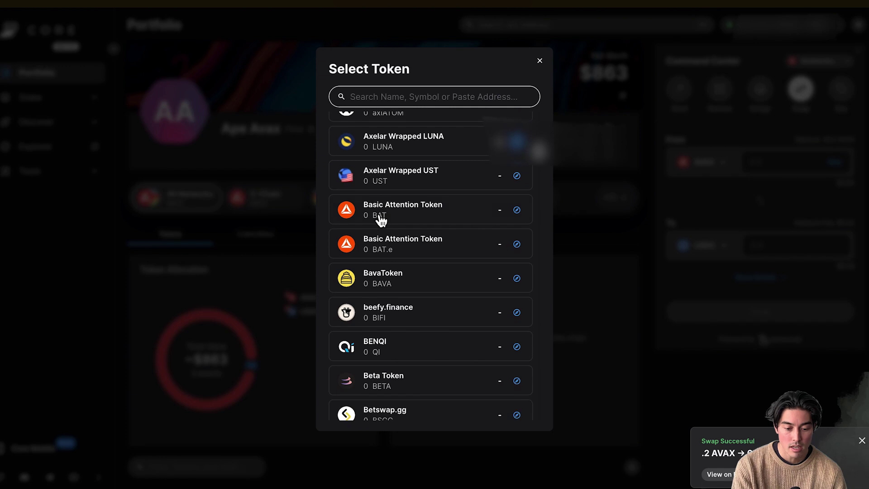
pyautogui.scroll(-5, 379, 219)
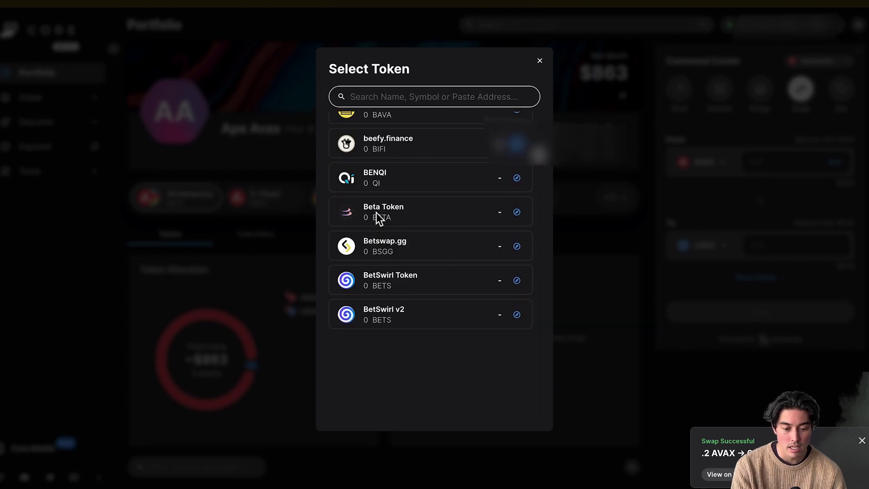
pyautogui.scroll(-2, 376, 212)
pyautogui.scroll(-5, 379, 220)
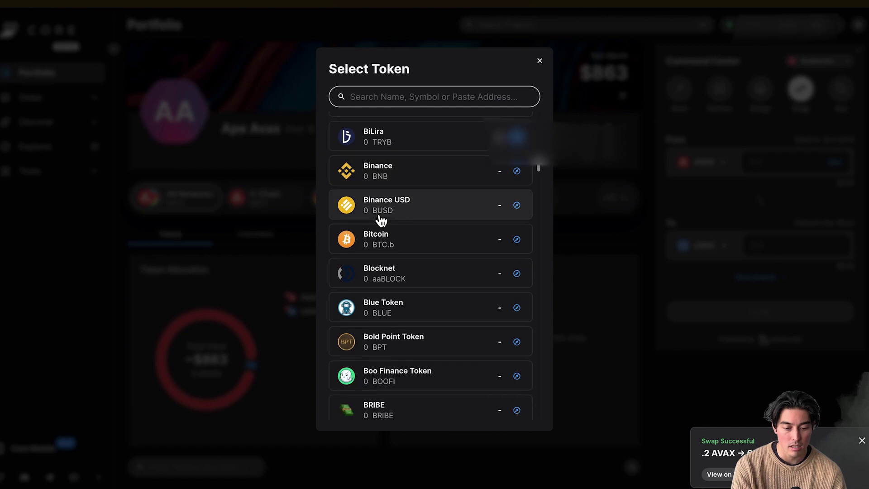
pyautogui.scroll(-4, 379, 219)
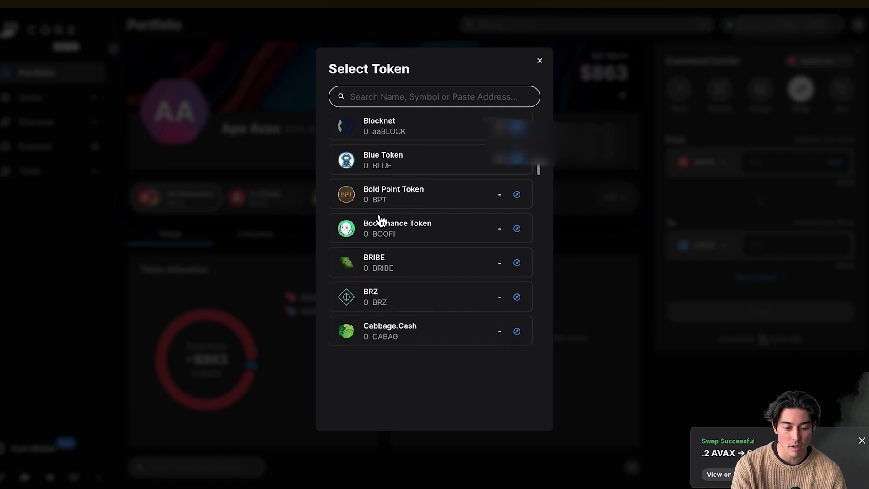
pyautogui.scroll(-5, 381, 220)
pyautogui.scroll(-2, 381, 220)
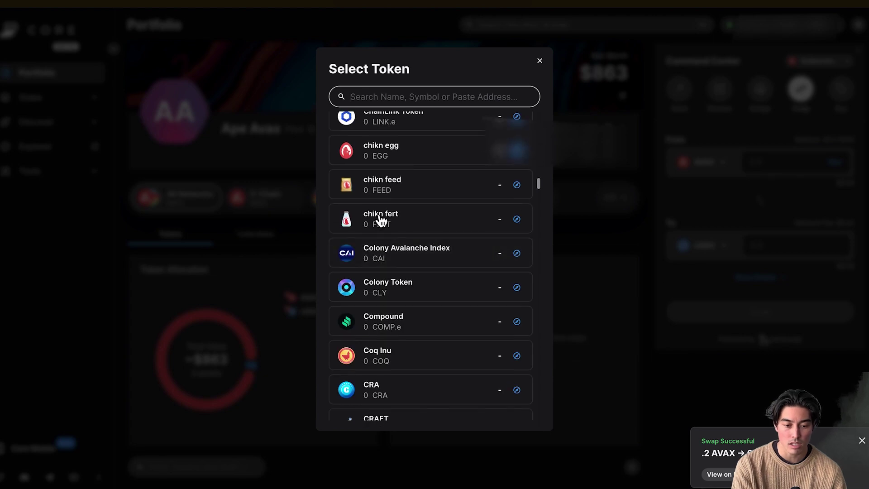
pyautogui.scroll(-1, 379, 219)
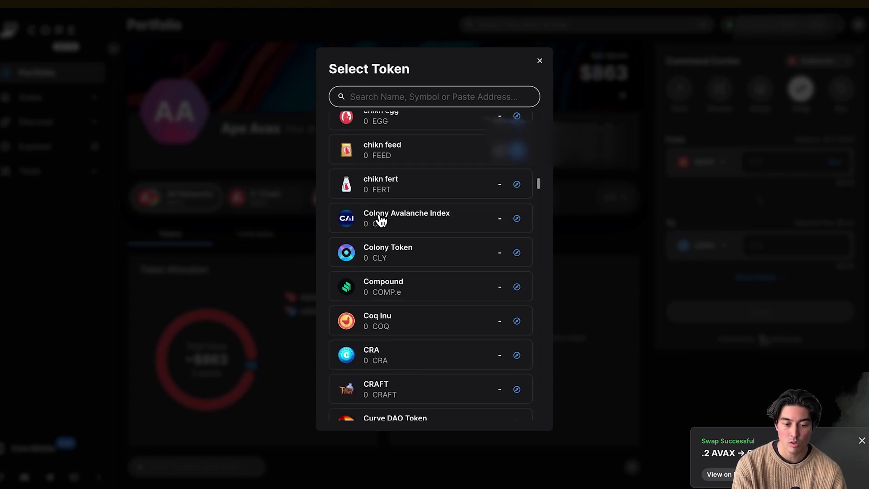
pyautogui.click(541, 64)
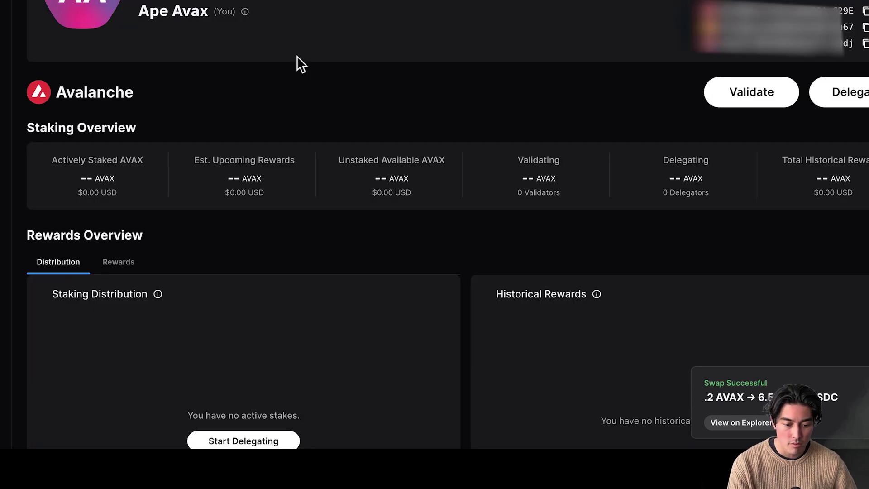
# - Start delegating and reach the stake step showing 0 stakeable AVAX and a 25 AVAX minimum
pyautogui.scroll(-1, 313, 60)
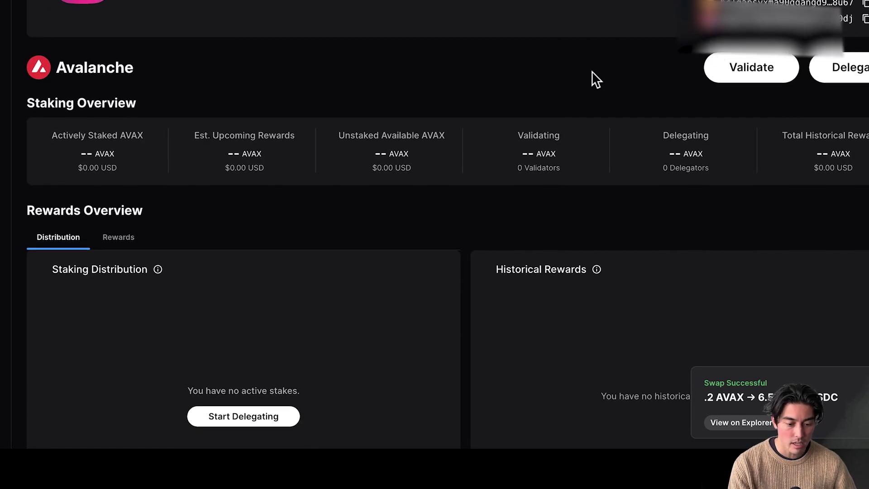
pyautogui.scroll(-1, 591, 72)
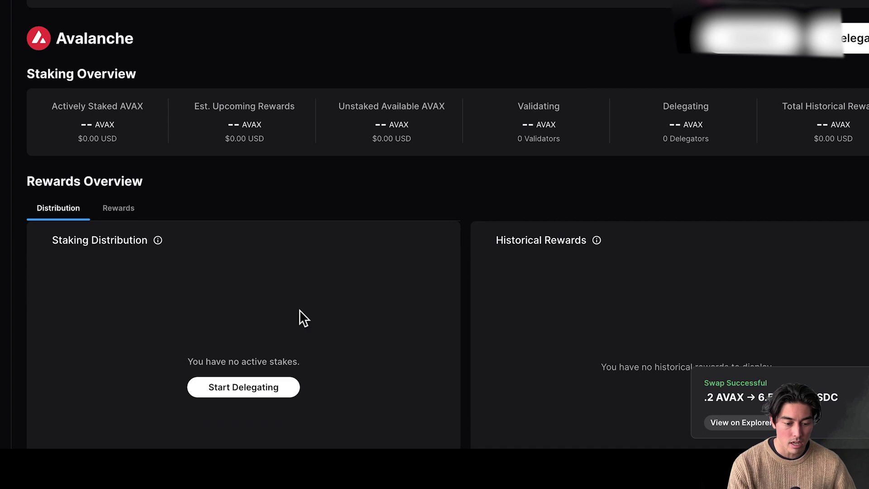
pyautogui.click(258, 387)
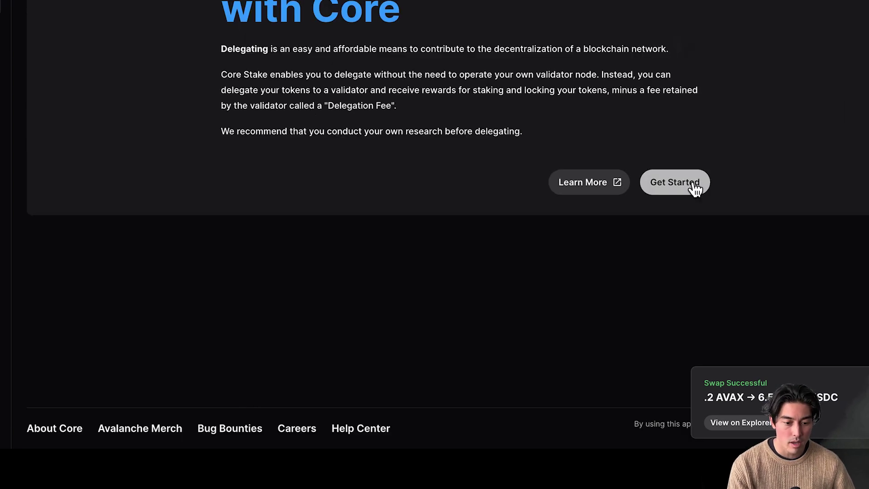
pyautogui.click(694, 188)
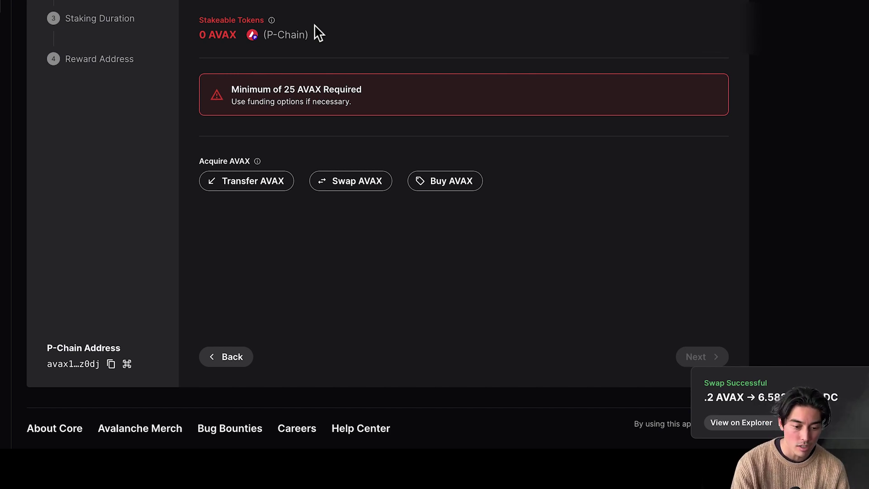
# - Enter a 25 AVAX C-Chain to P-Chain transfer and confirm it
pyautogui.click(251, 188)
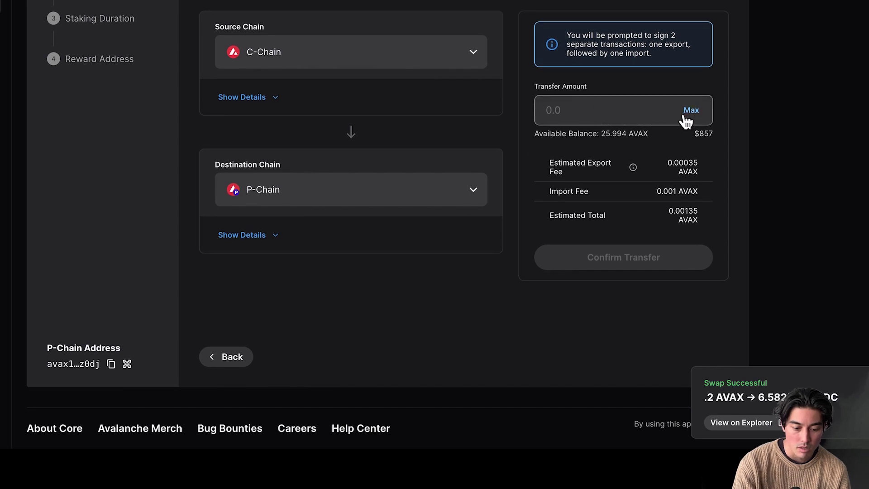
pyautogui.click(634, 116)
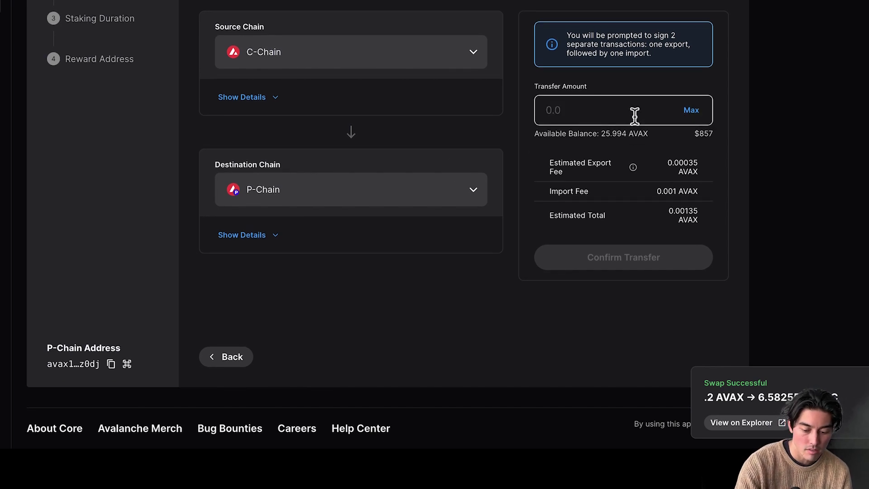
pyautogui.write('25.')
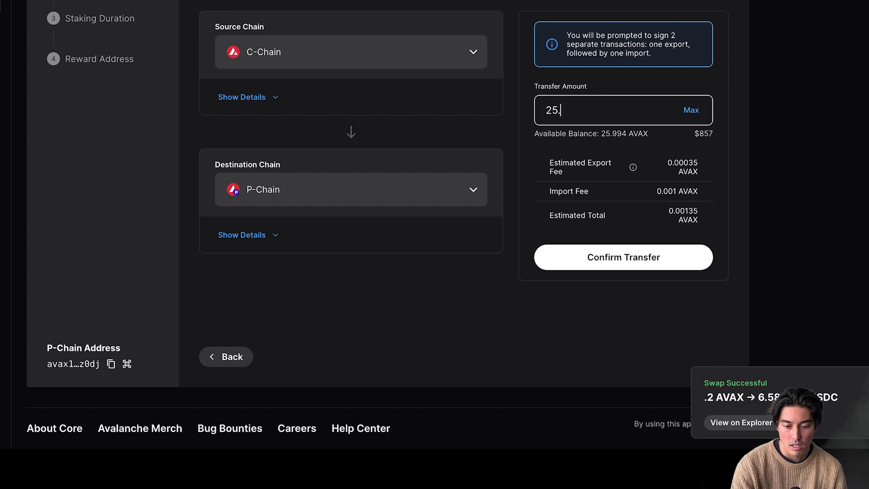
pyautogui.click(676, 267)
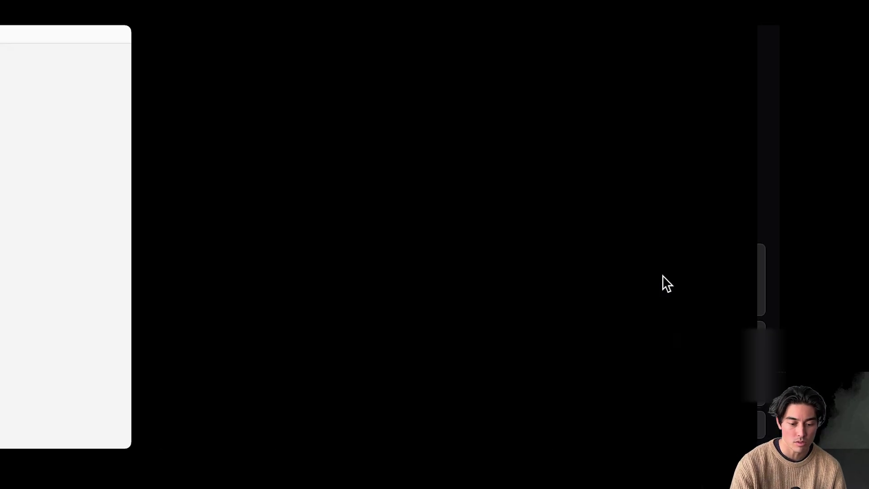
# - Approve the transfer and check the 25.499 AVAX balance on P-Chain
pyautogui.click(482, 421)
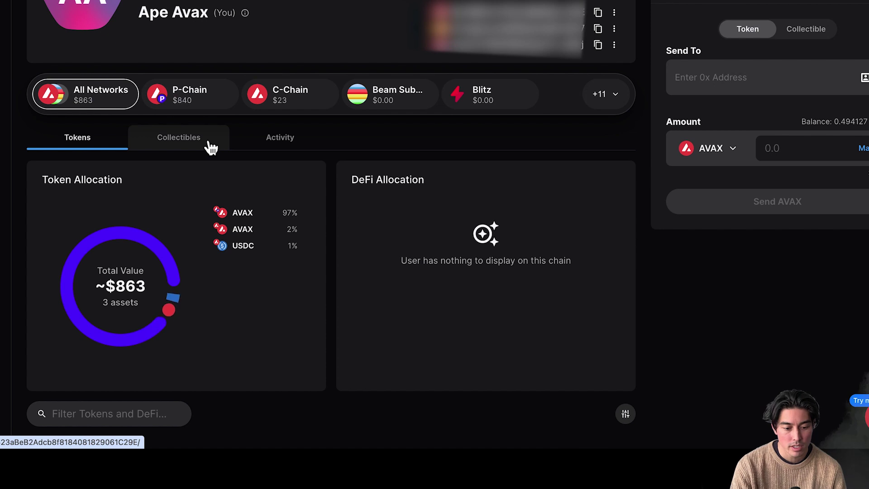
pyautogui.click(203, 108)
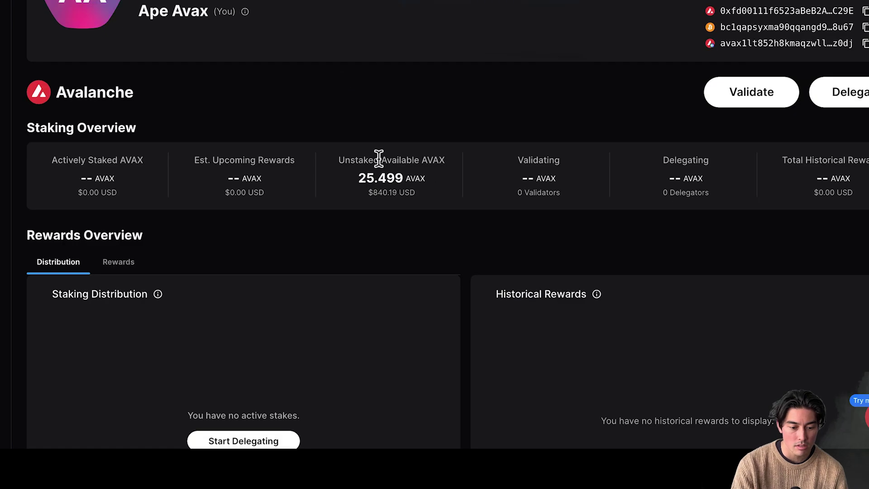
pyautogui.scroll(-3, 378, 156)
# - Start a new delegation and enter a 25 AVAX stake amount
pyautogui.click(263, 358)
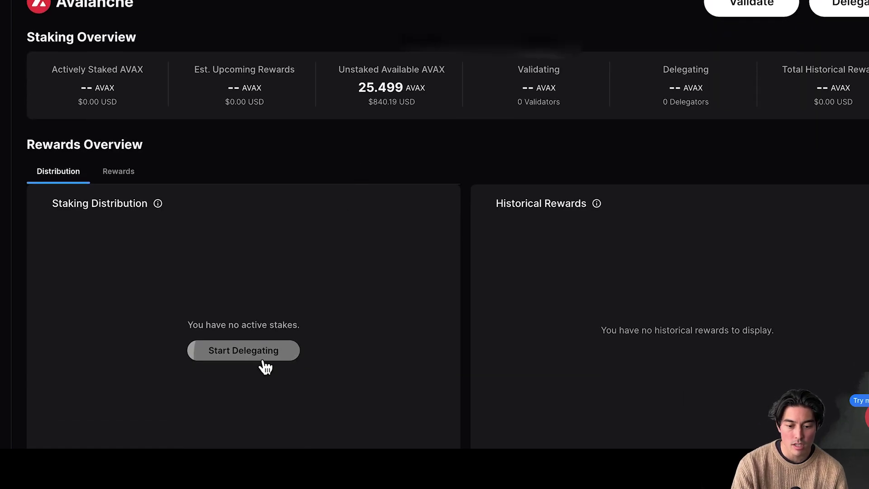
pyautogui.click(688, 186)
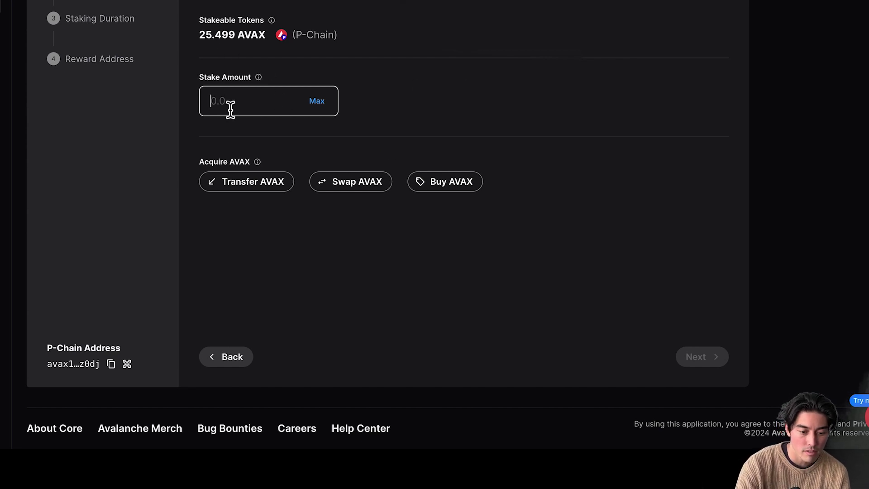
pyautogui.write('25')
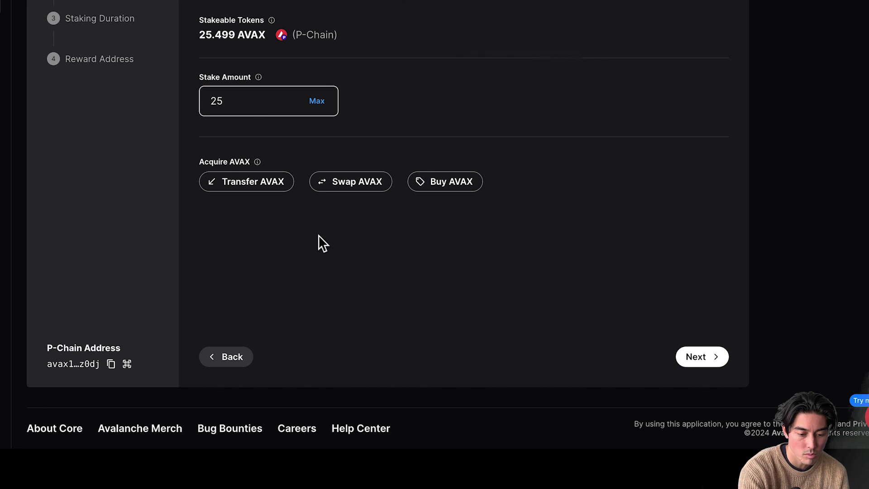
pyautogui.click(334, 278)
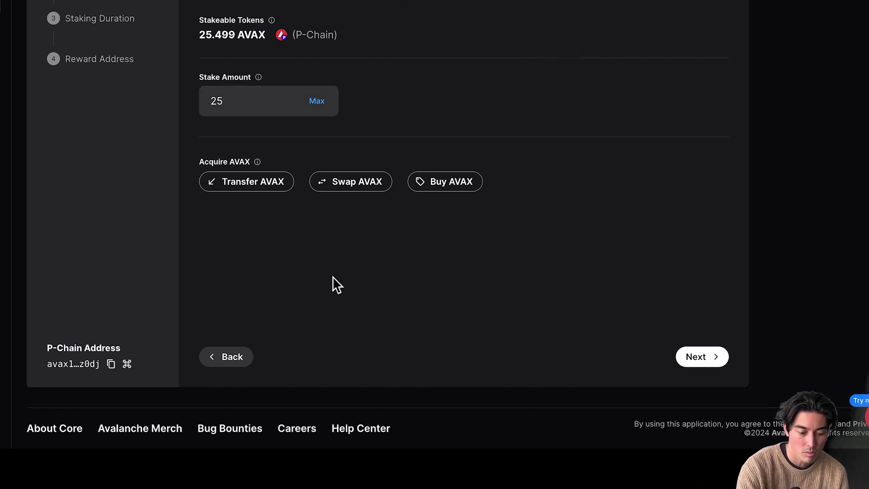
pyautogui.click(268, 107)
pyautogui.write('.')
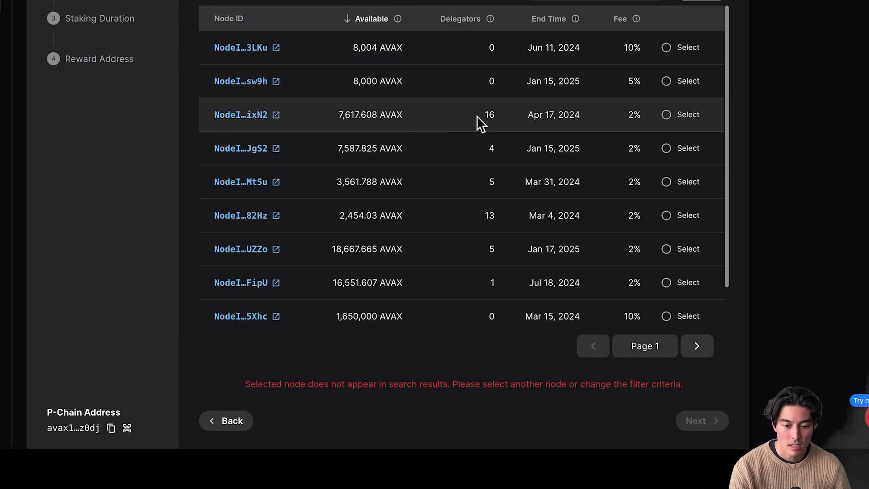
# - Select the ixN2 validator (16 delegators, 2% fee) and continue to staking duration
pyautogui.moveTo(557, 53)
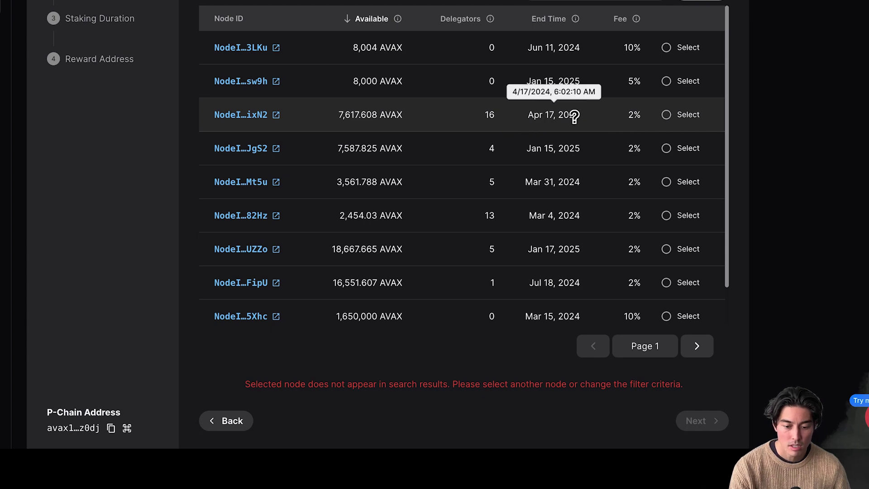
pyautogui.click(666, 115)
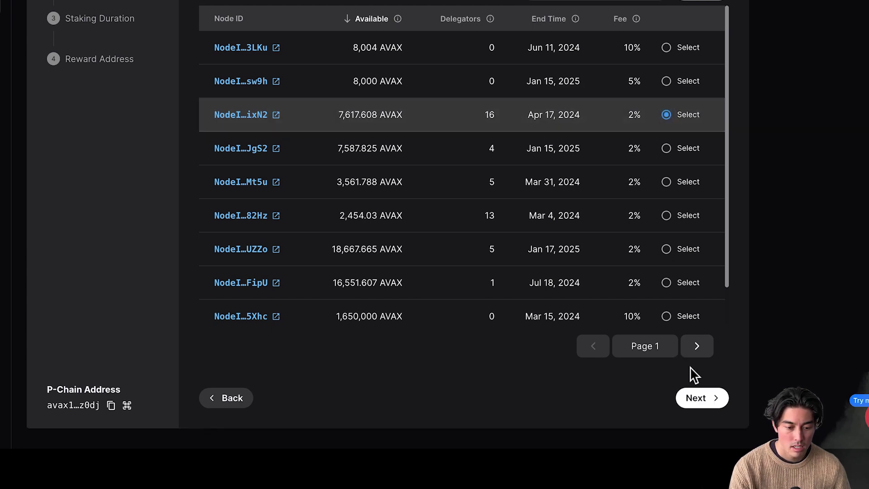
pyautogui.click(704, 399)
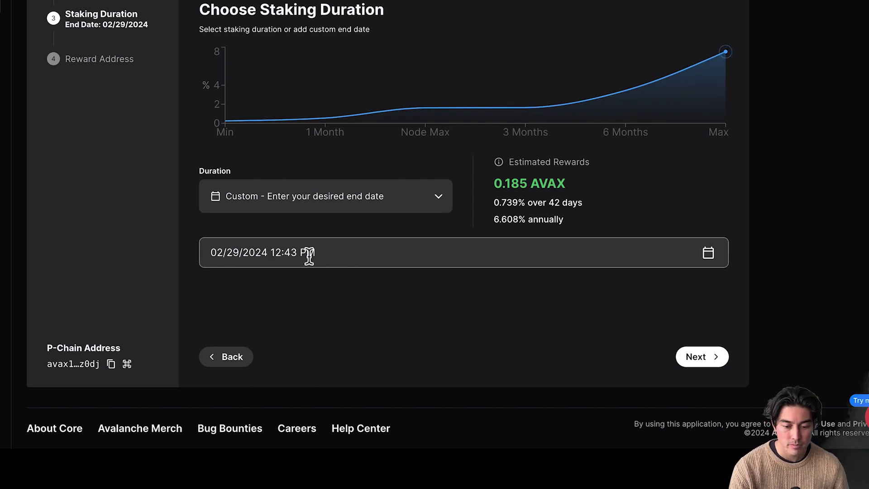
# - Keep the 02/29/2024 end date and submit the 25.1 AVAX delegation for approval
pyautogui.click(713, 366)
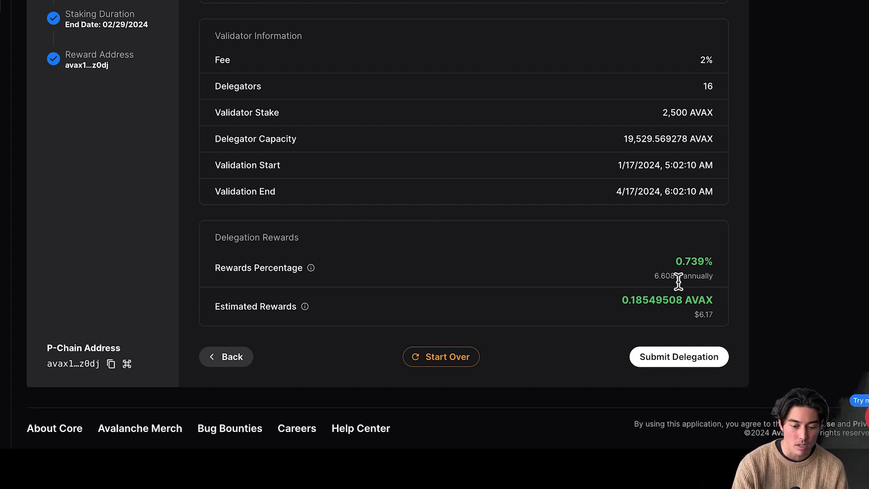
pyautogui.click(678, 357)
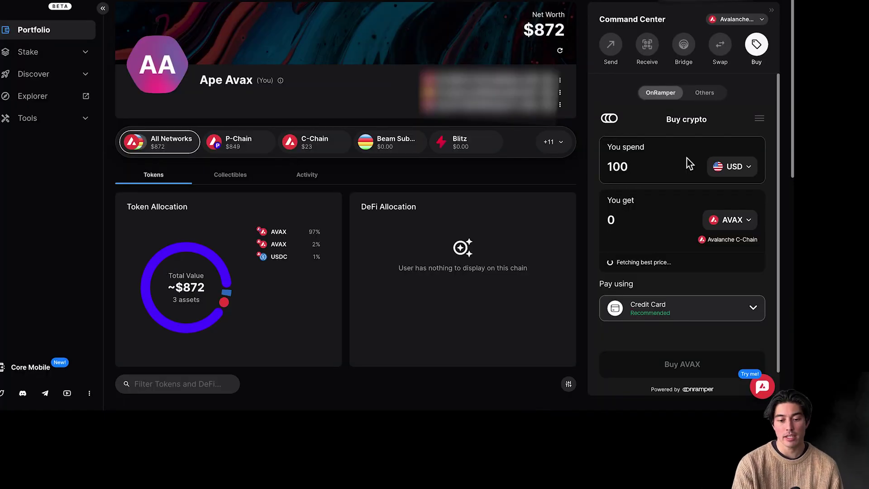
# - Enter 100 USD as the credit-card spend amount to fetch the AVAX buy quote
pyautogui.click(686, 158)
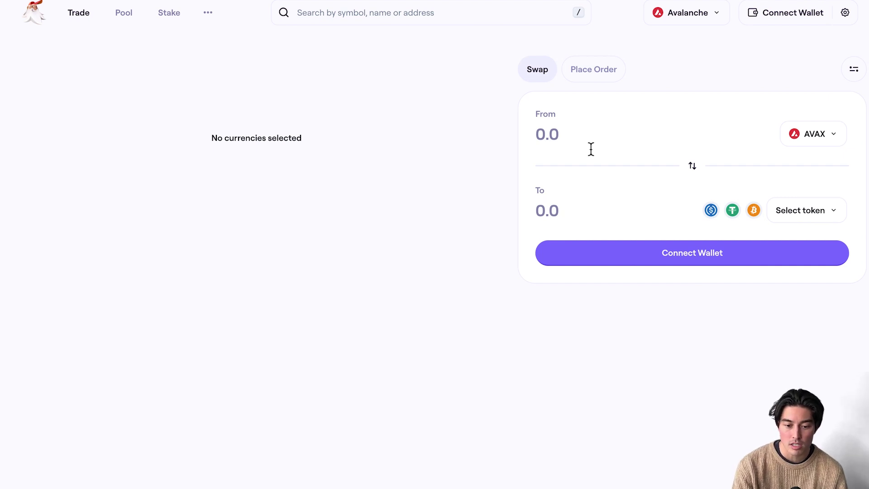
# - Connect the Core wallet to Trader Joe, reloading the page and retrying once
pyautogui.click(786, 14)
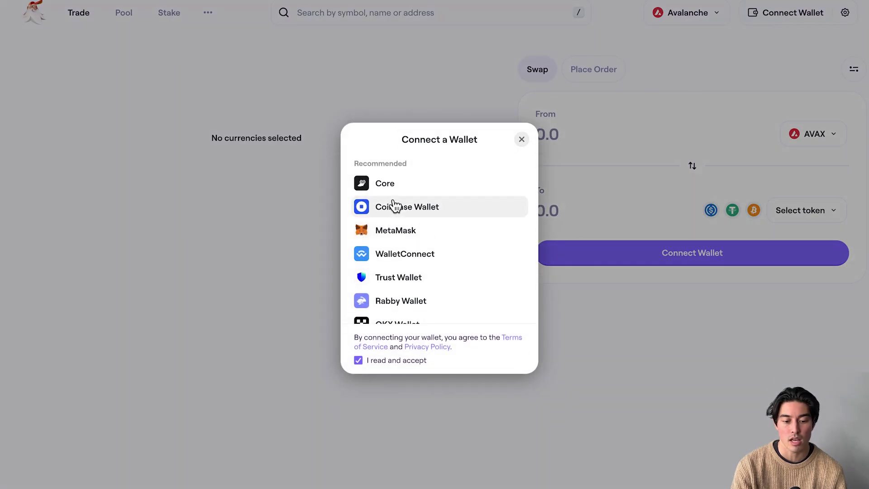
pyautogui.click(393, 194)
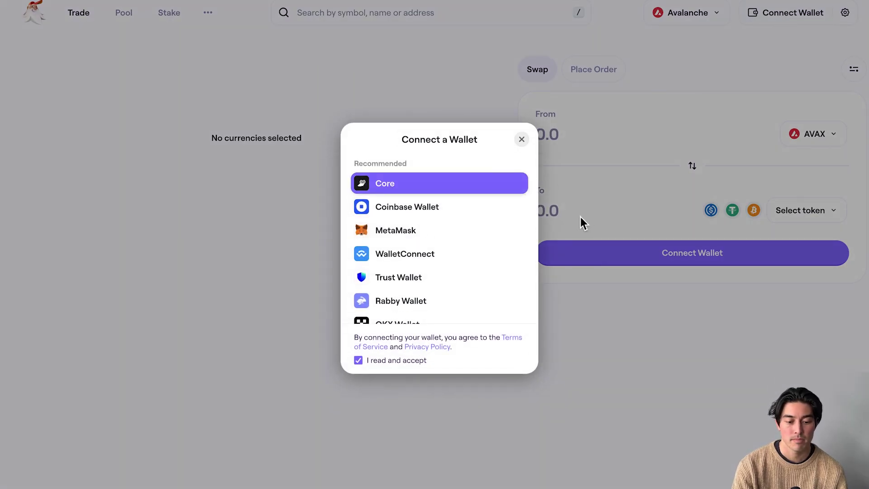
pyautogui.hotkey('ctrl', 'r')
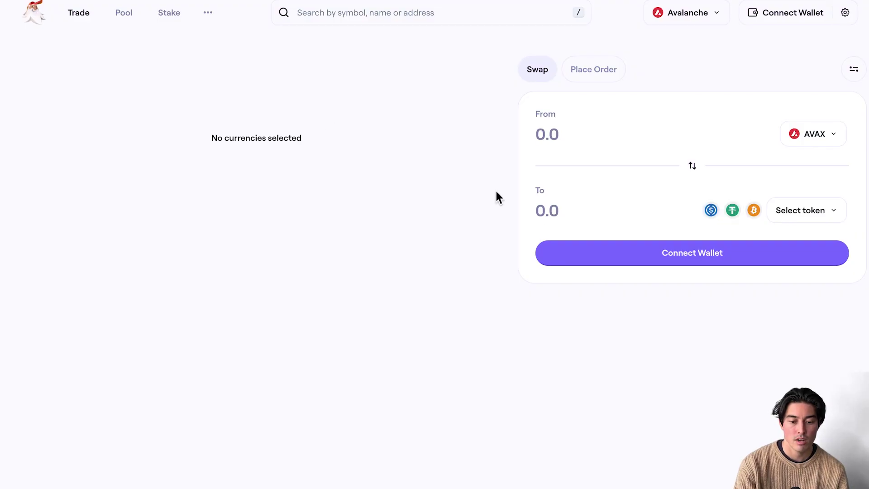
pyautogui.click(661, 261)
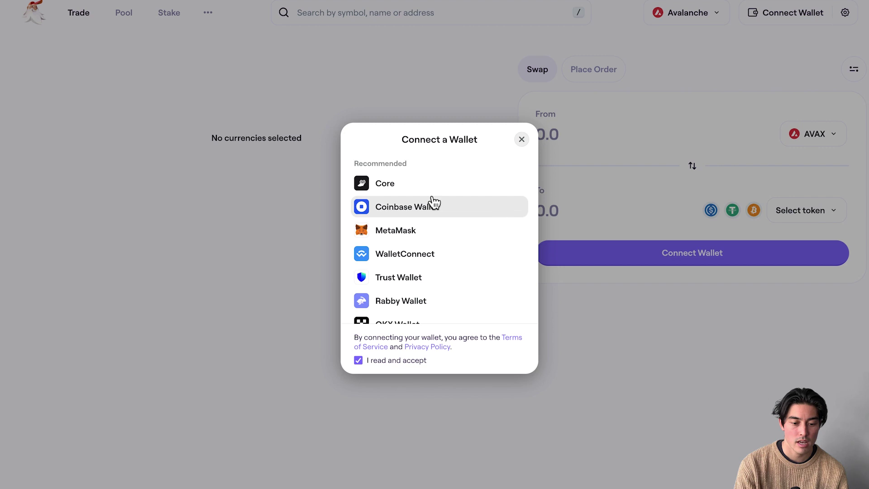
pyautogui.click(385, 193)
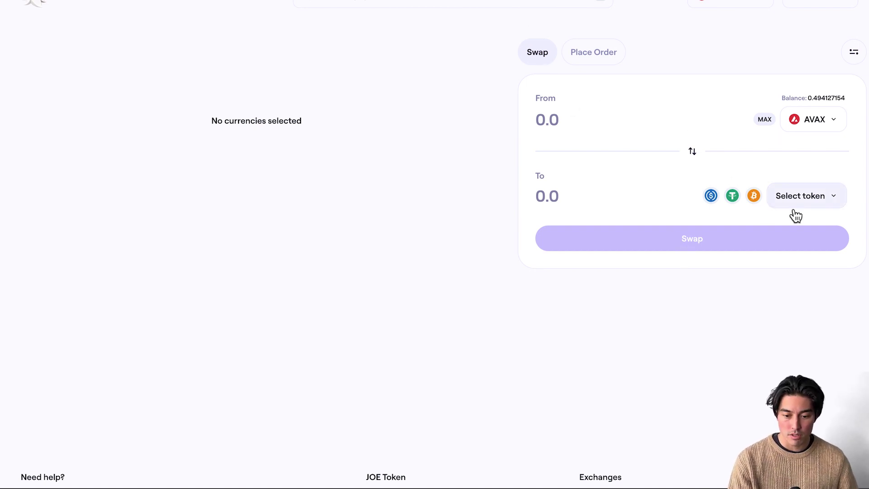
# - Open the swap-to token selector and scroll through the available tokens
pyautogui.click(830, 197)
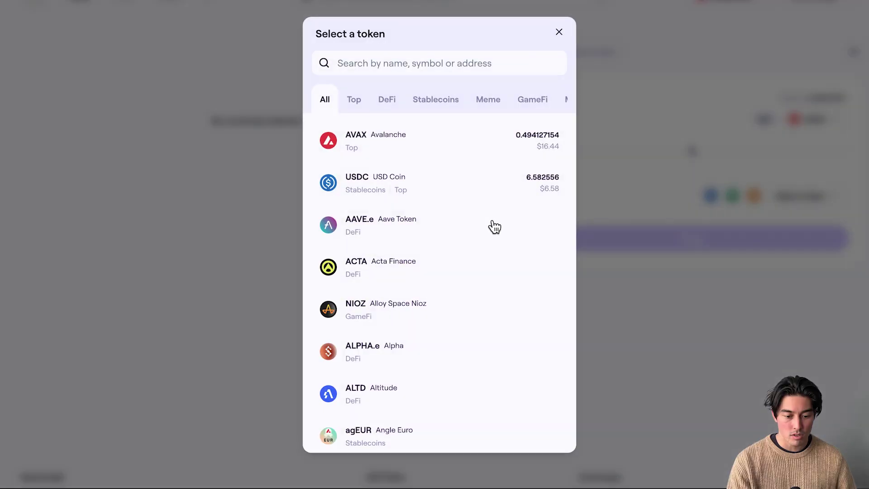
pyautogui.scroll(-3, 495, 226)
pyautogui.scroll(-20, 494, 227)
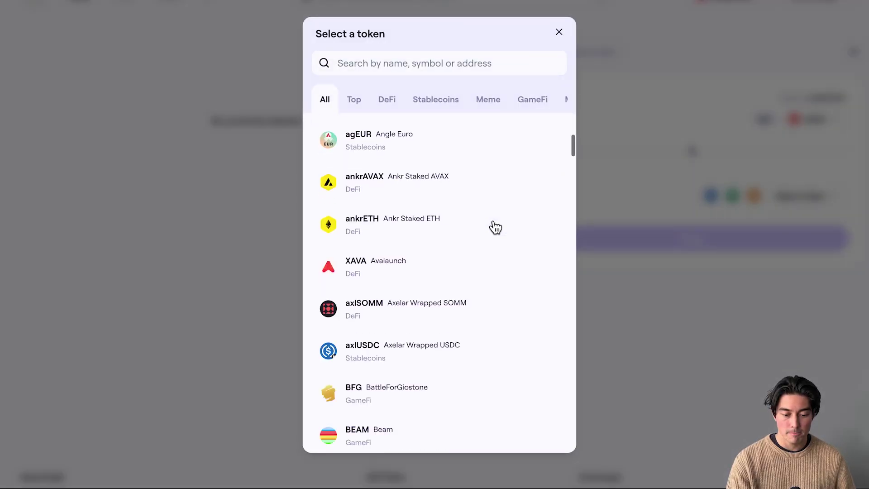
pyautogui.scroll(-8, 495, 227)
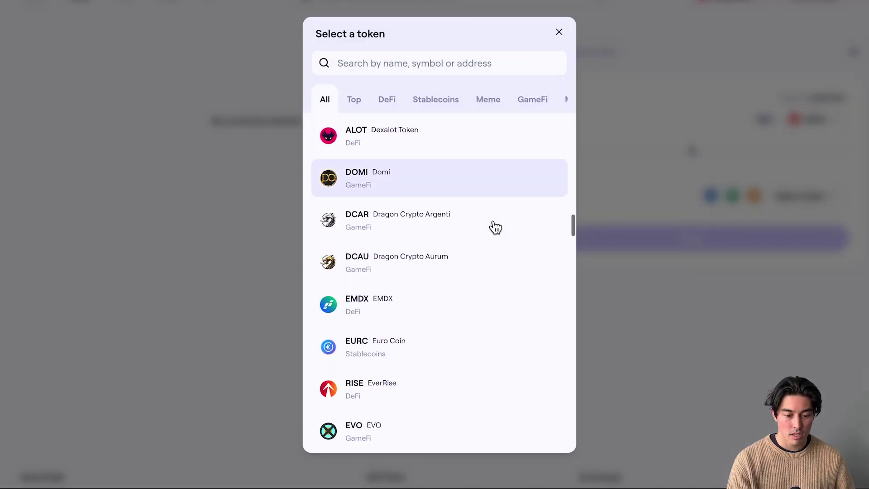
pyautogui.scroll(-5, 495, 226)
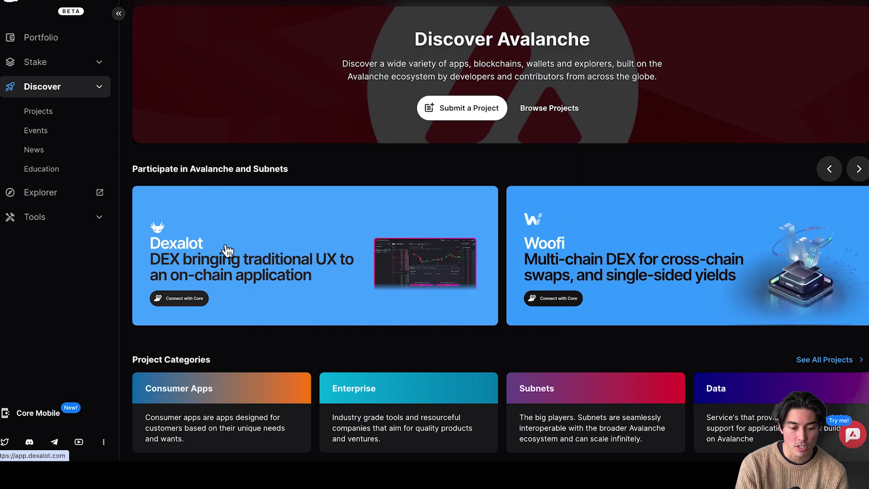
# - Look through the Consumer Apps project category, then return to all categories
pyautogui.scroll(-4, 288, 244)
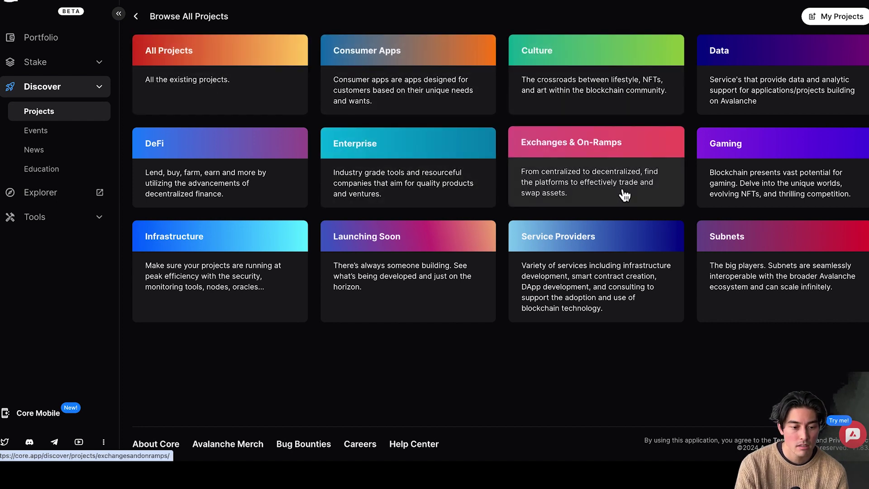
pyautogui.click(424, 73)
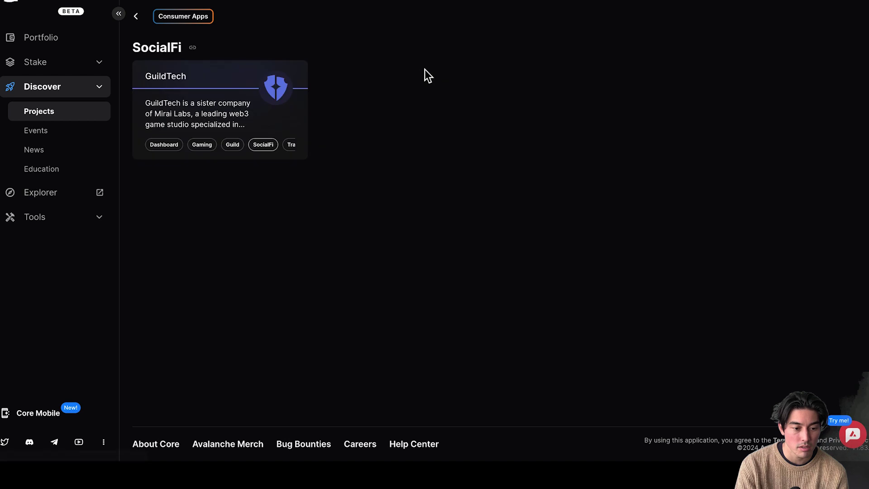
pyautogui.click(137, 17)
# - Open the DeFi category and scroll through its AMM's & DEX's, Digital Securities and Governance projects
pyautogui.click(248, 170)
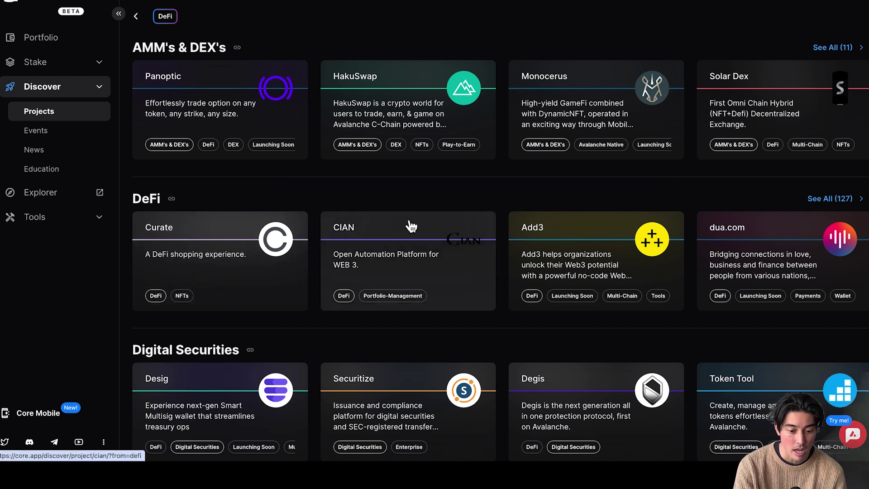
pyautogui.scroll(-3, 541, 179)
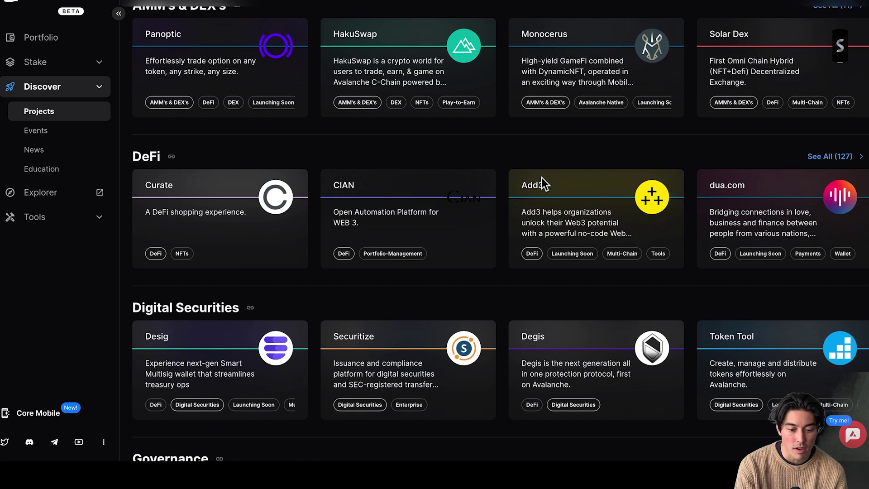
pyautogui.scroll(-2, 544, 183)
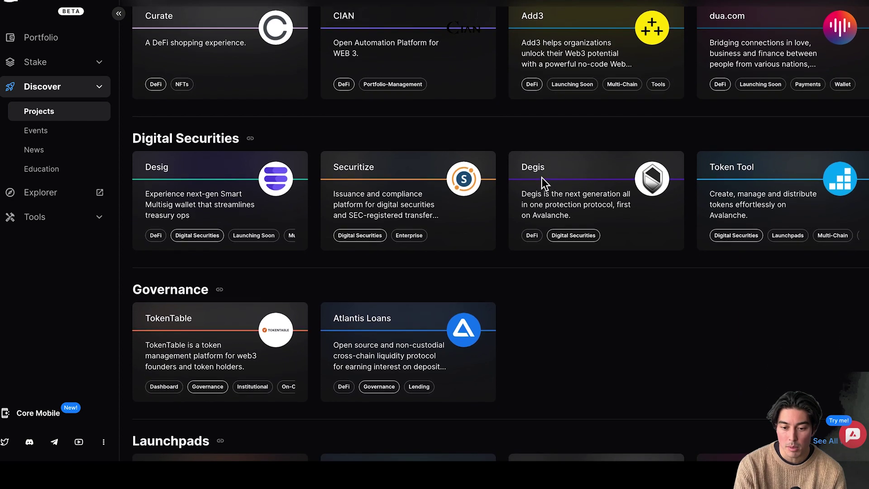
pyautogui.scroll(5, 544, 183)
pyautogui.scroll(-1, 541, 177)
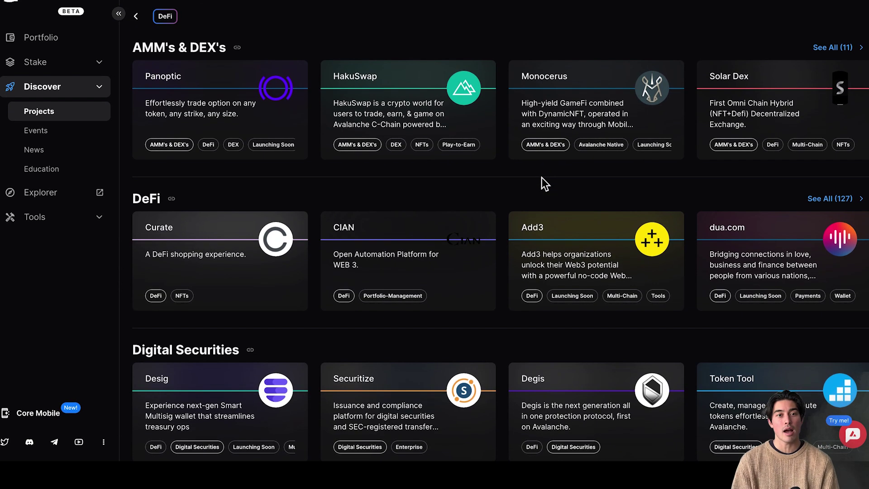